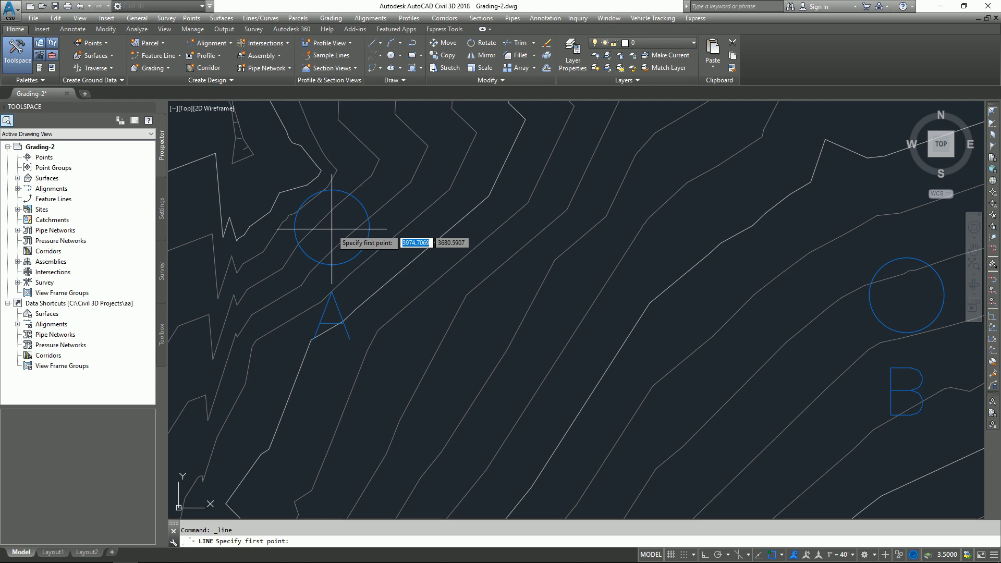
Draw two connected straight lines running from circle A through circle B to circle C
left_click(329, 230)
scroll(604, 260, "down", 5)
scroll(700, 263, "up", 5)
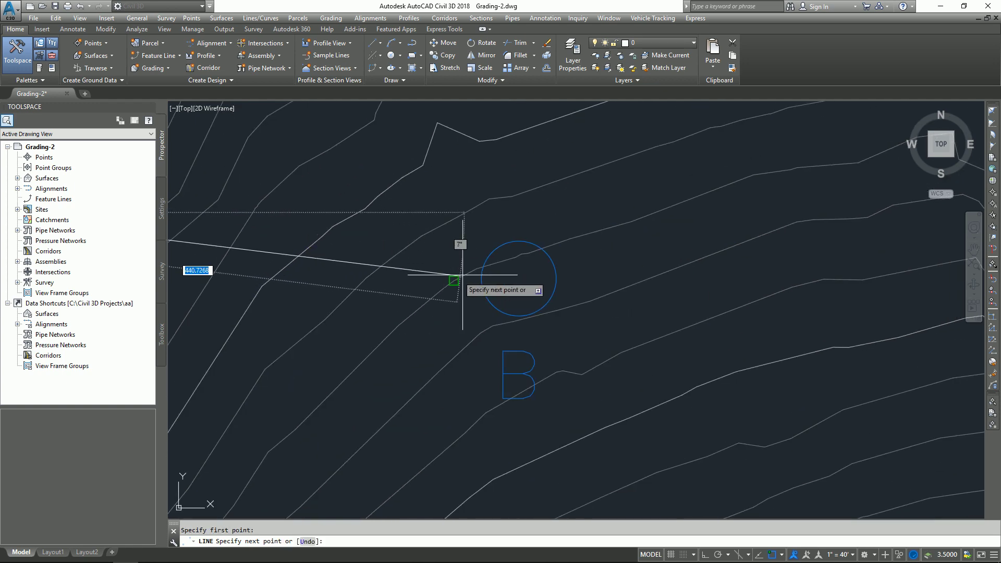
left_click(518, 278)
middle_click_drag(528, 278, 255, 287)
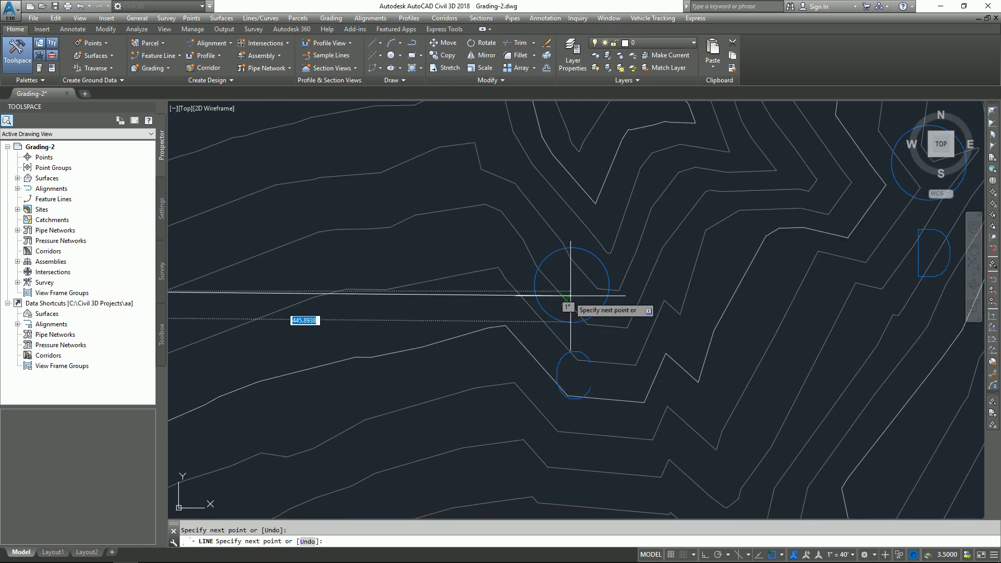
scroll(573, 286, "up", 4)
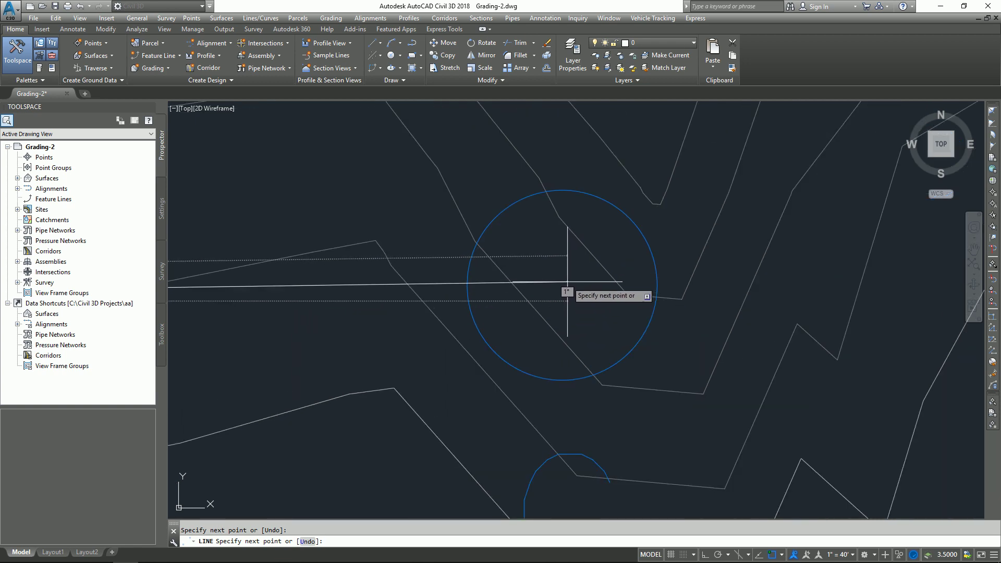
left_click(567, 291)
scroll(567, 291, "down", 5)
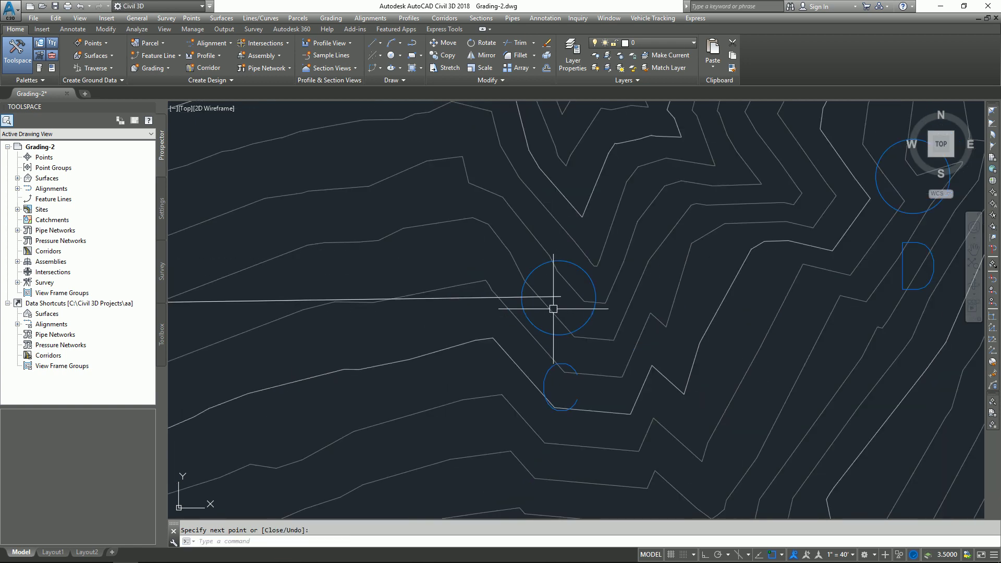
Convert the A–B and B–C lines to feature lines in Site 1 on layer C-TOPO-GRAD-FLIN, erasing the existing entities
left_click(180, 55)
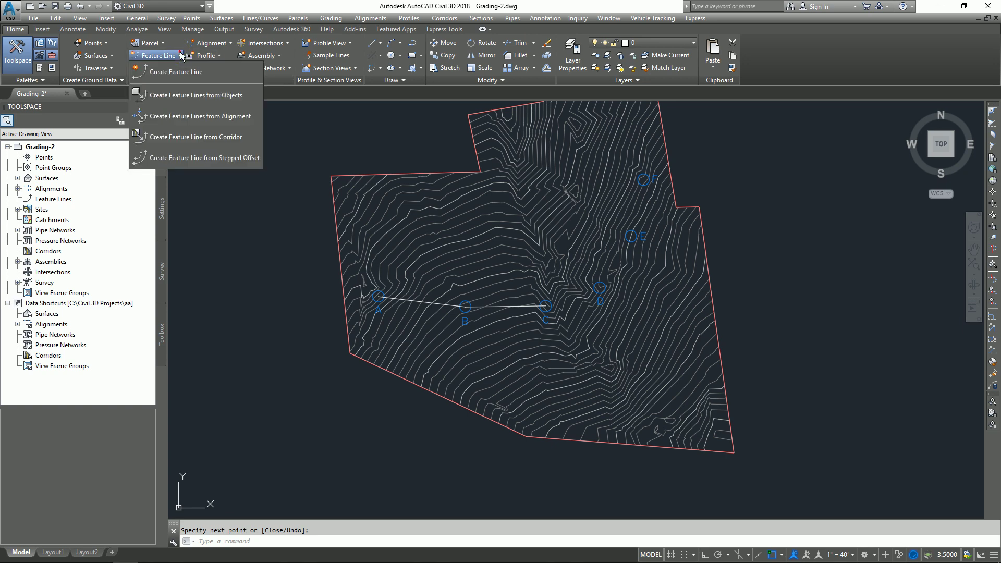
left_click(197, 96)
scroll(466, 328, "up", 4)
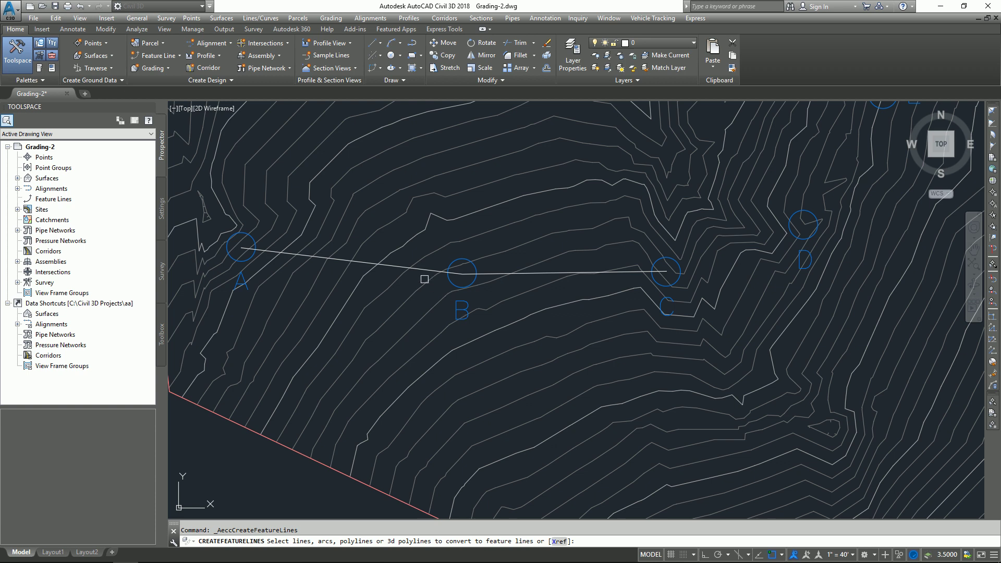
left_click(397, 267)
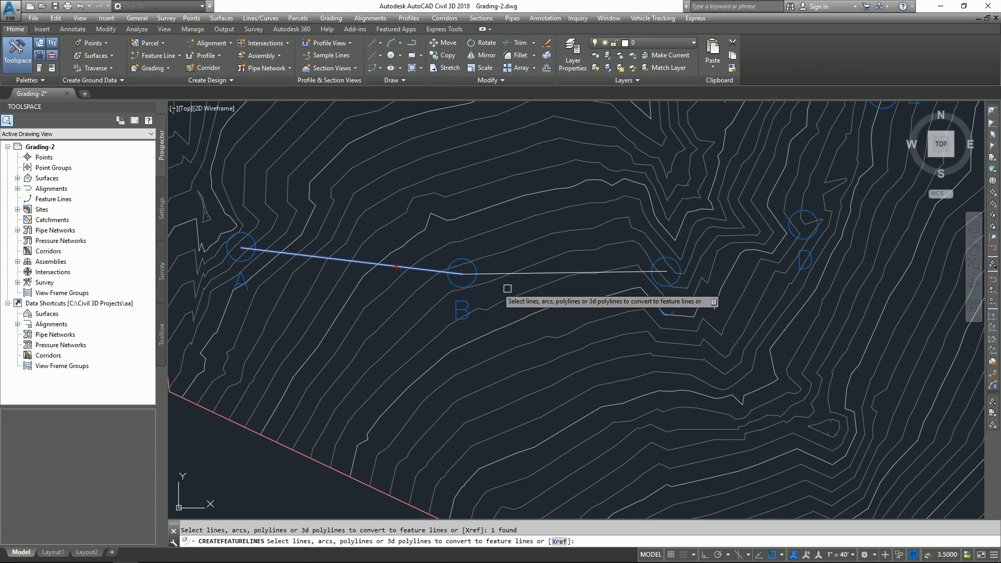
left_click(547, 272)
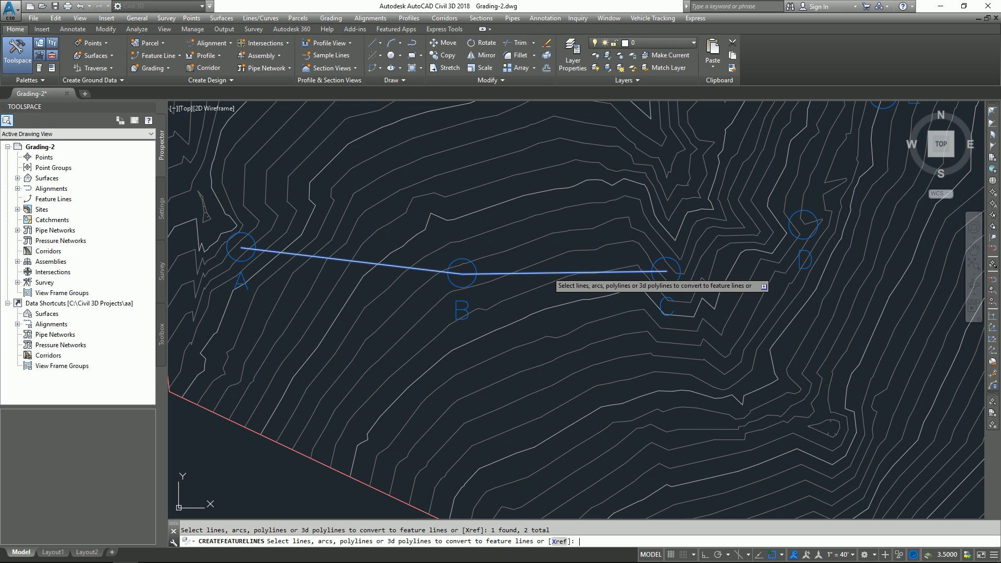
key("Return")
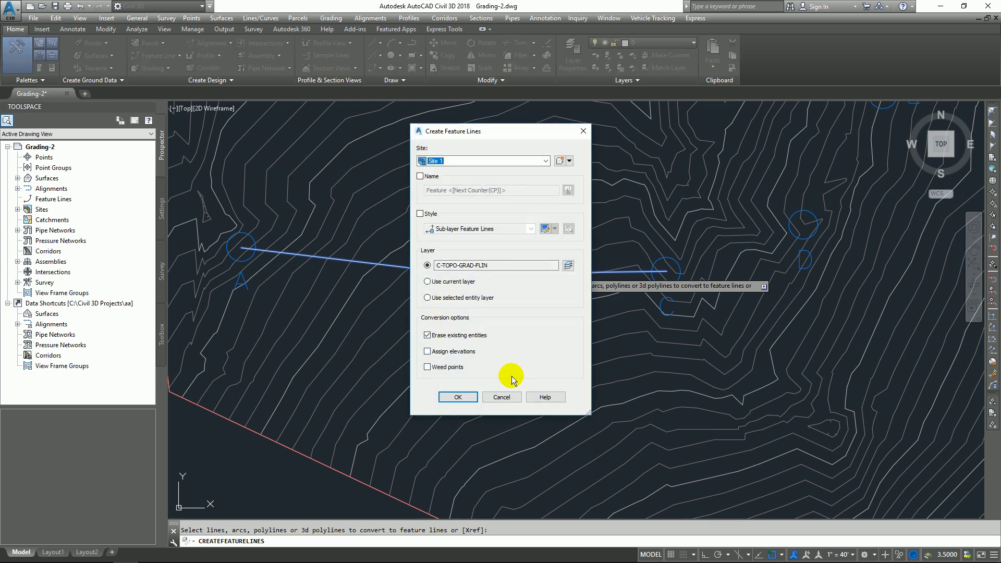
left_click(459, 397)
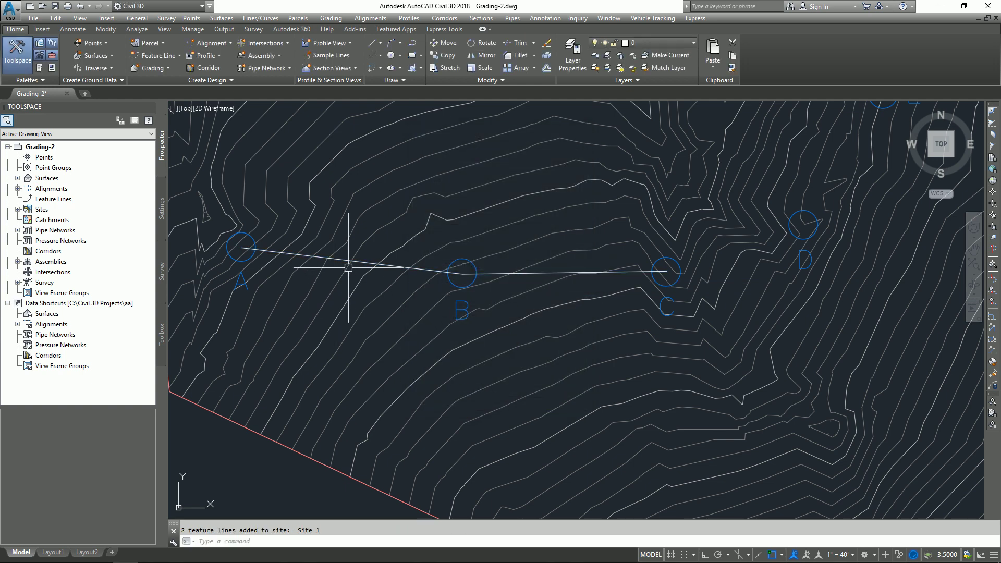
Apply the name template ABC<[Next Counter]> to both feature lines between A, B and C
left_click(542, 275)
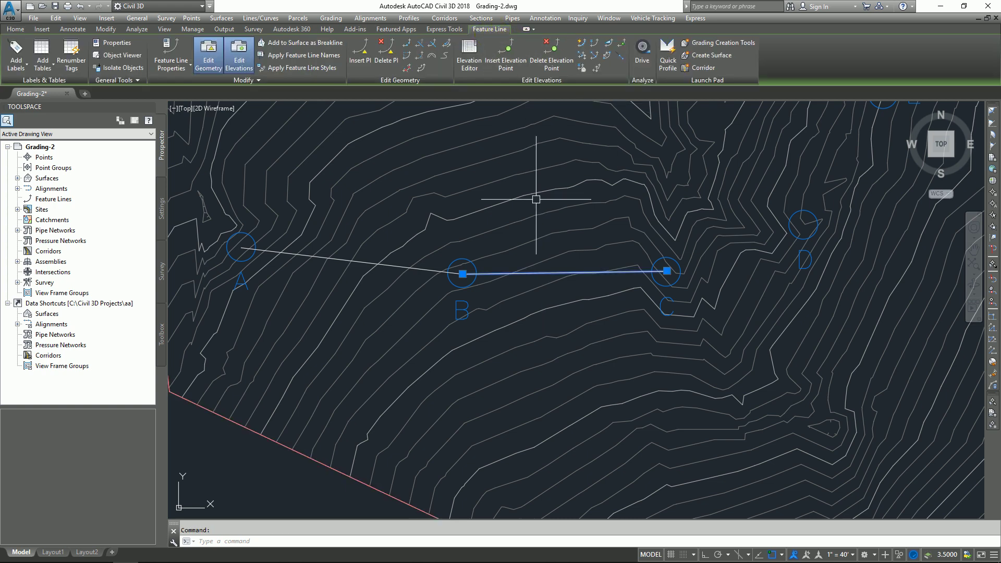
key("Escape")
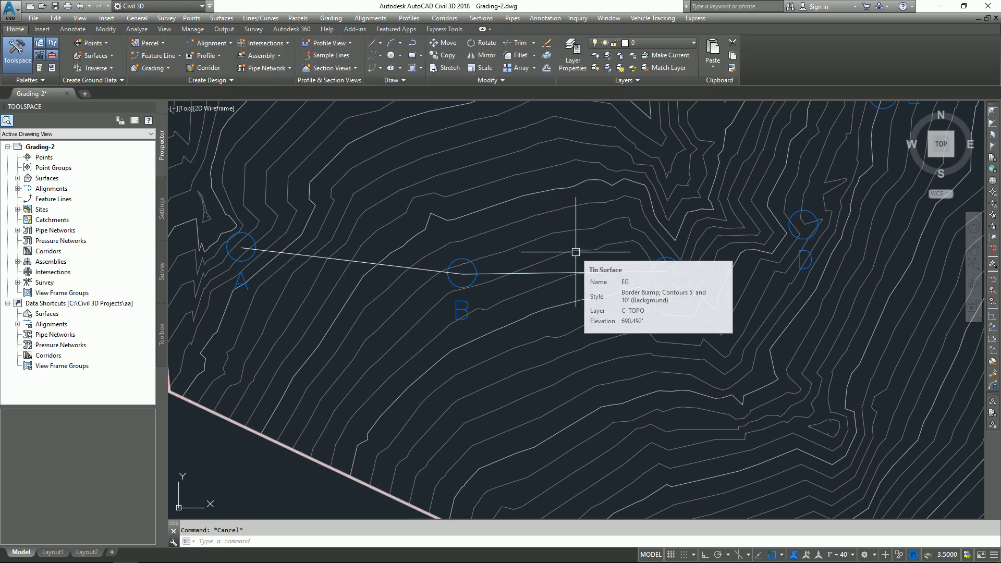
left_click(398, 265)
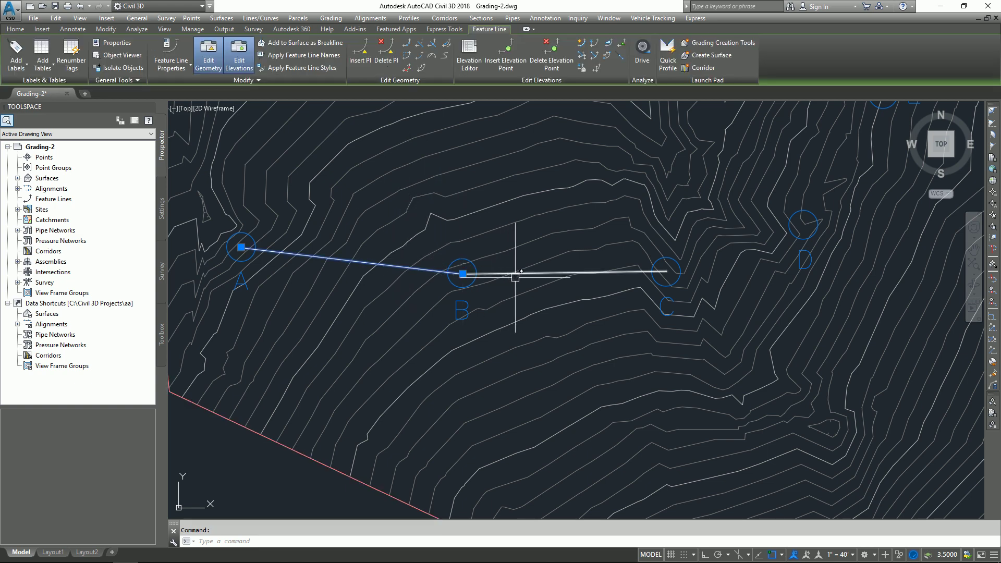
left_click(542, 273)
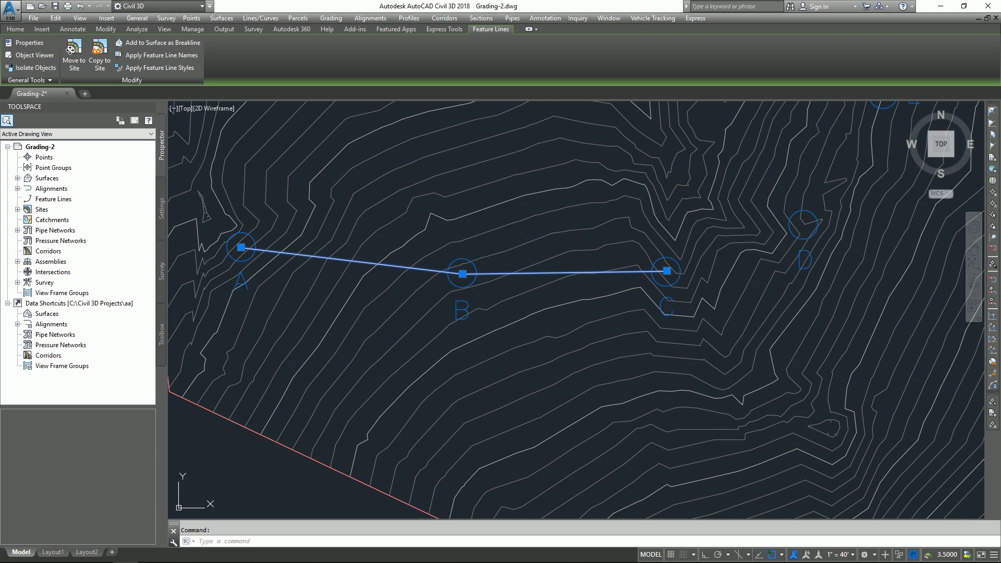
right_click(512, 241)
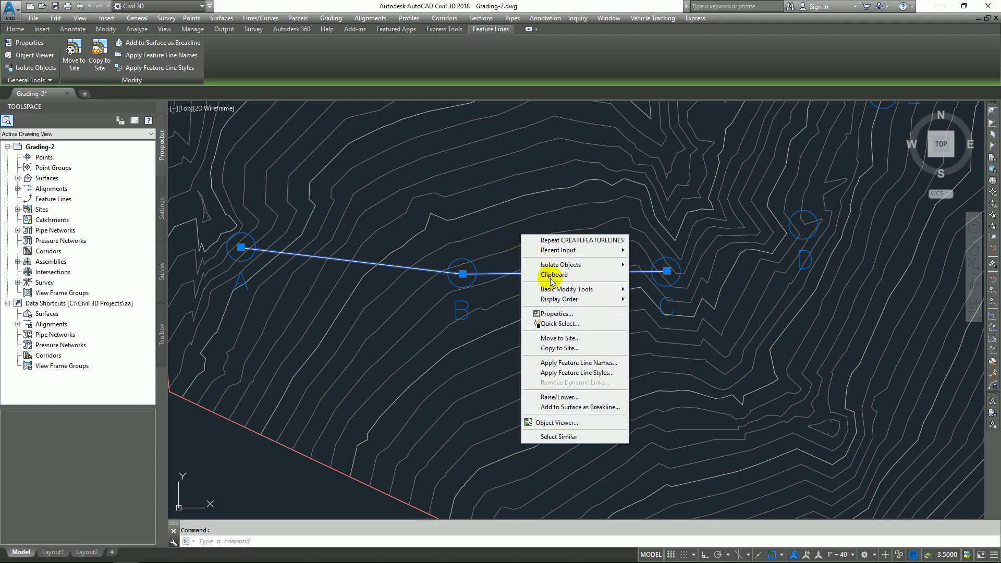
left_click(590, 363)
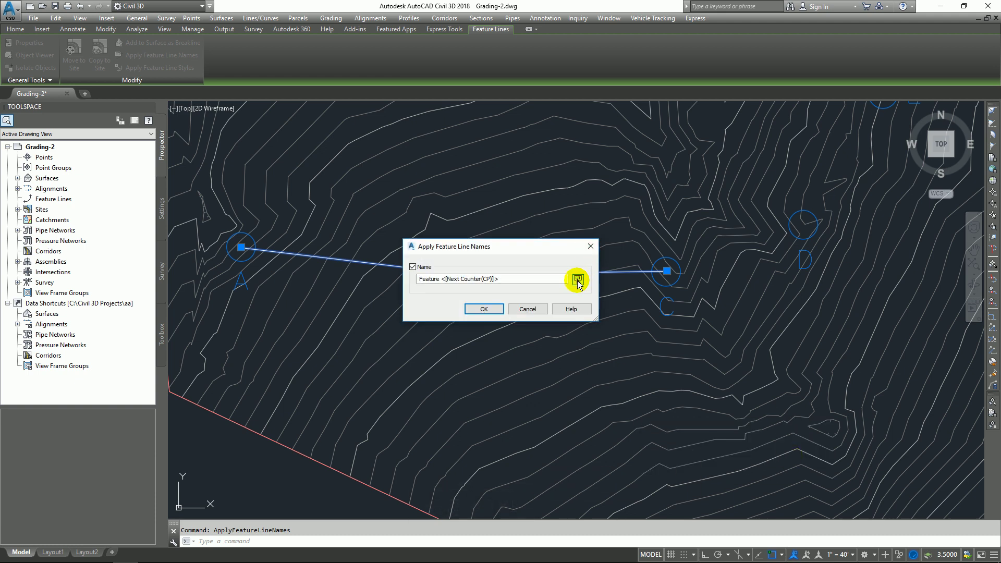
left_click(578, 280)
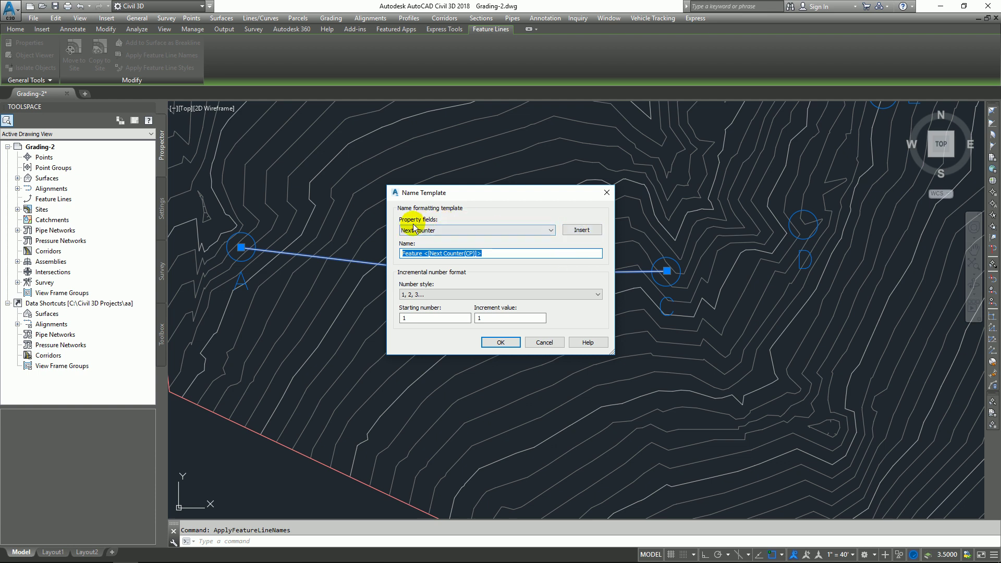
left_click(581, 229)
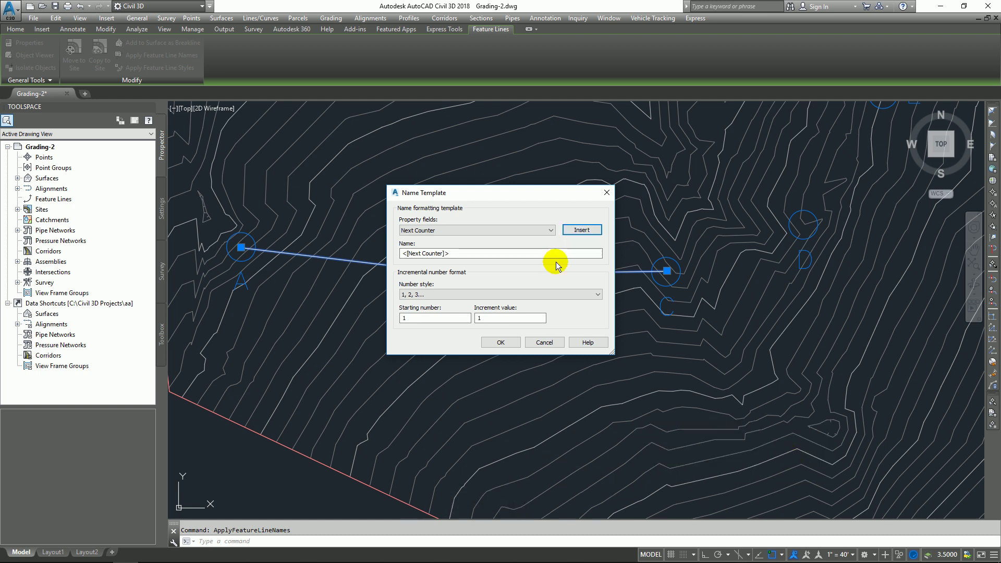
left_click(401, 253)
type("ABC")
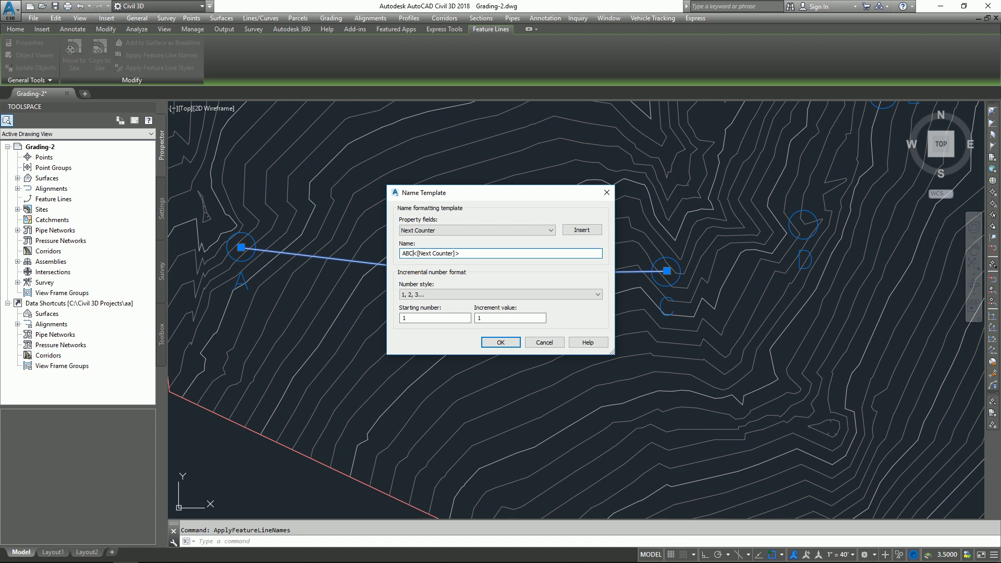
left_click(484, 343)
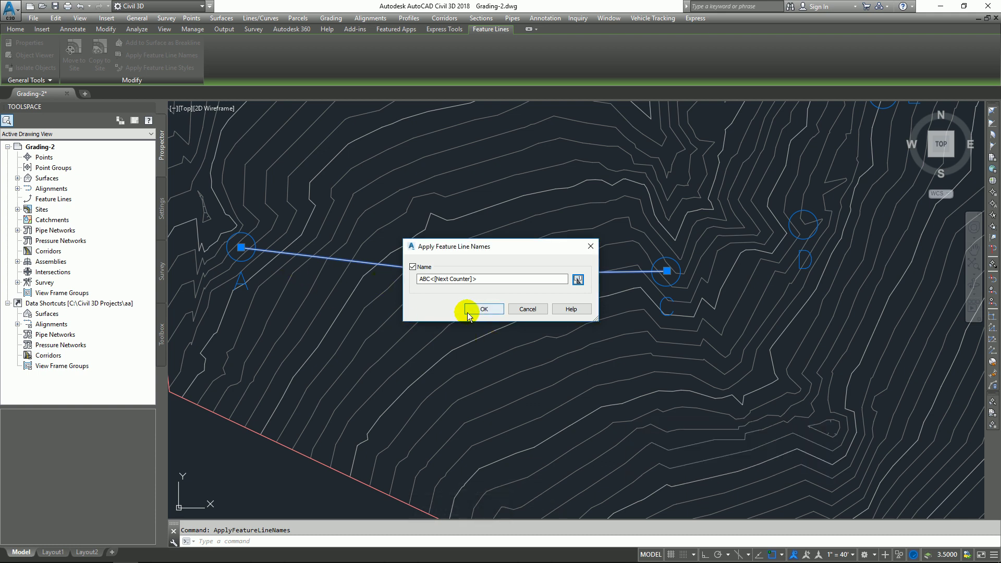
left_click(483, 309)
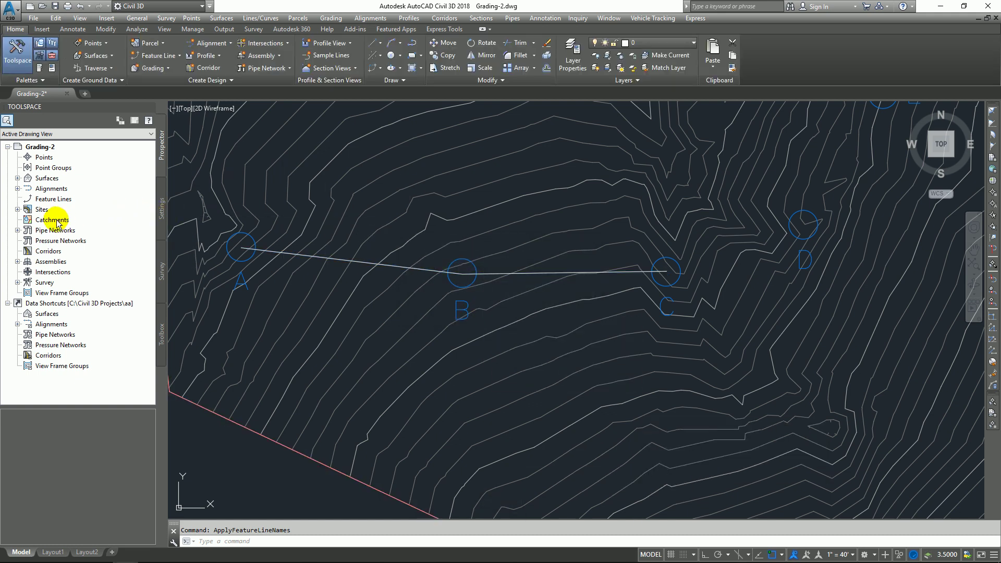
List the feature lines contained in Site 1 to check their names
left_click(43, 209)
left_click(18, 209)
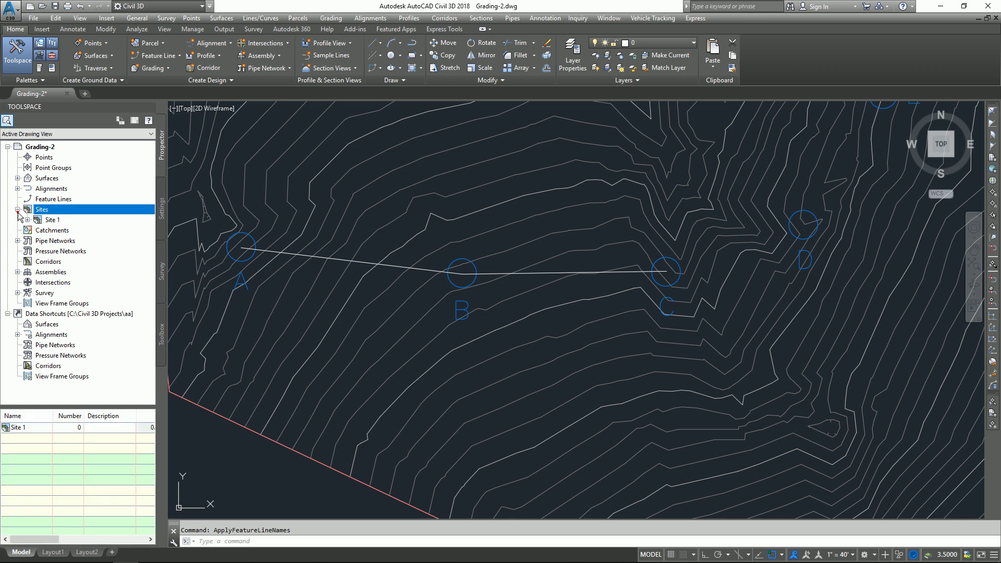
left_click(37, 219)
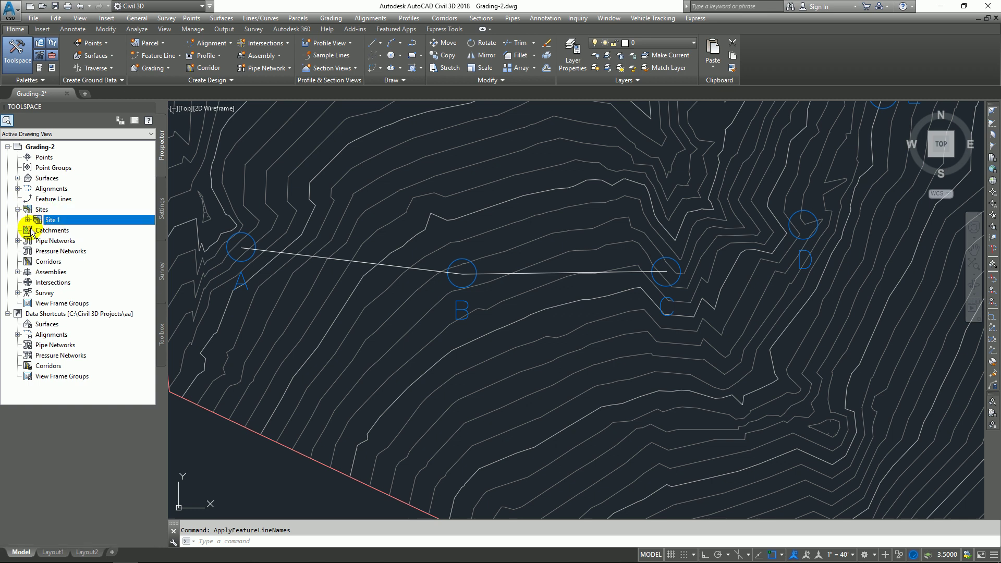
left_click(27, 220)
left_click(78, 241)
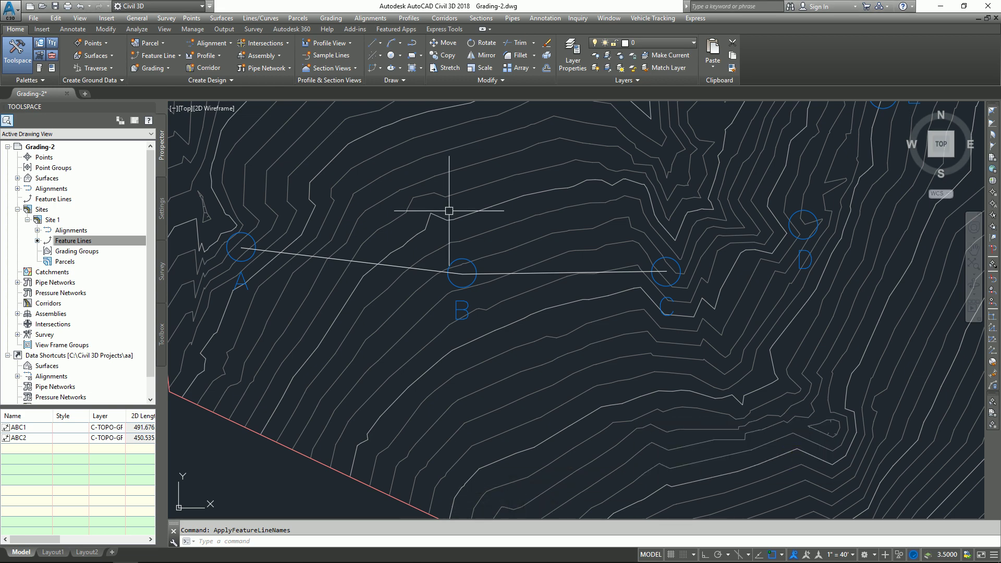
Set up a new feature line in Site 1 with the name template CDEF <[Next Counter(CP)]> and the Ditch style
left_click(157, 56)
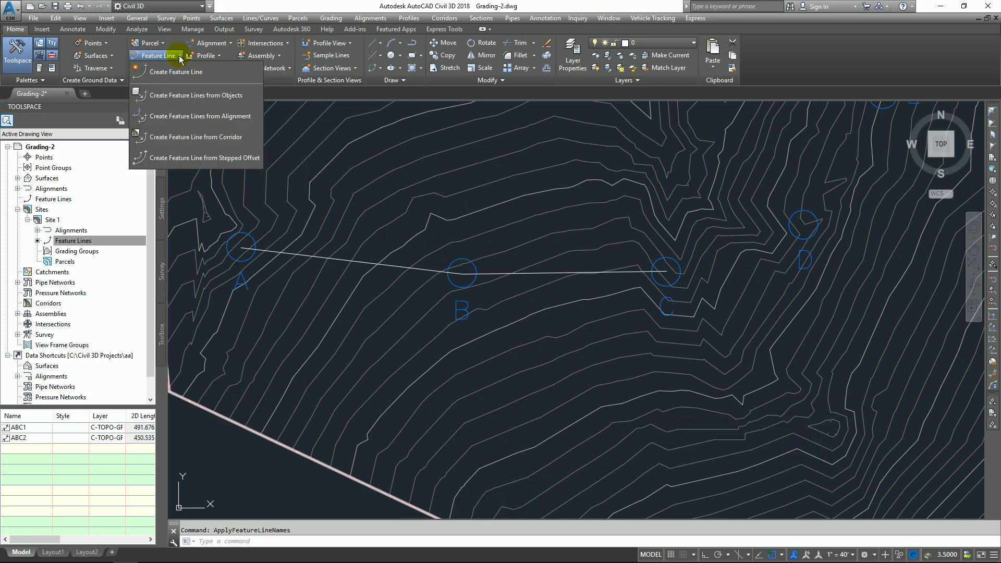
left_click(199, 73)
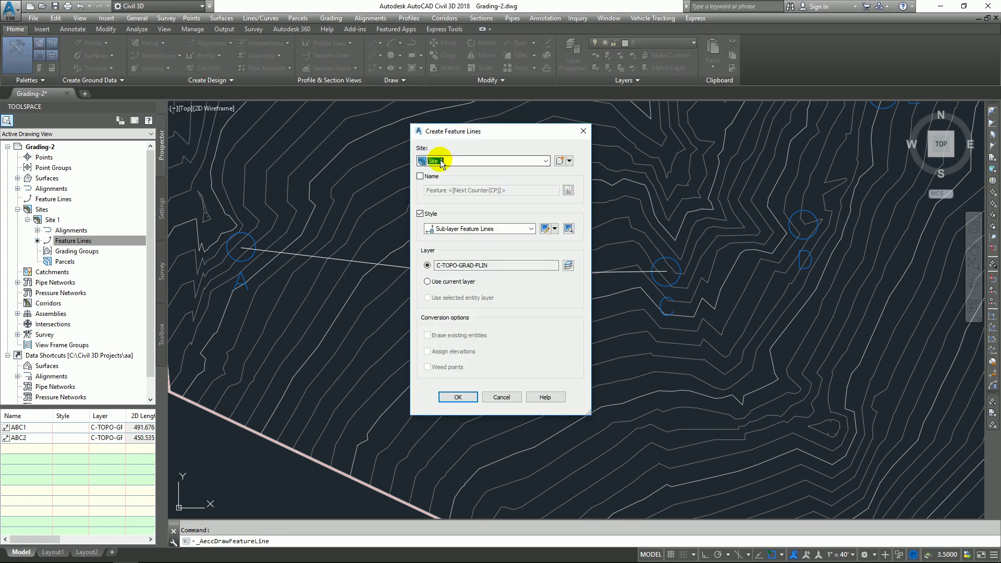
left_click(420, 177)
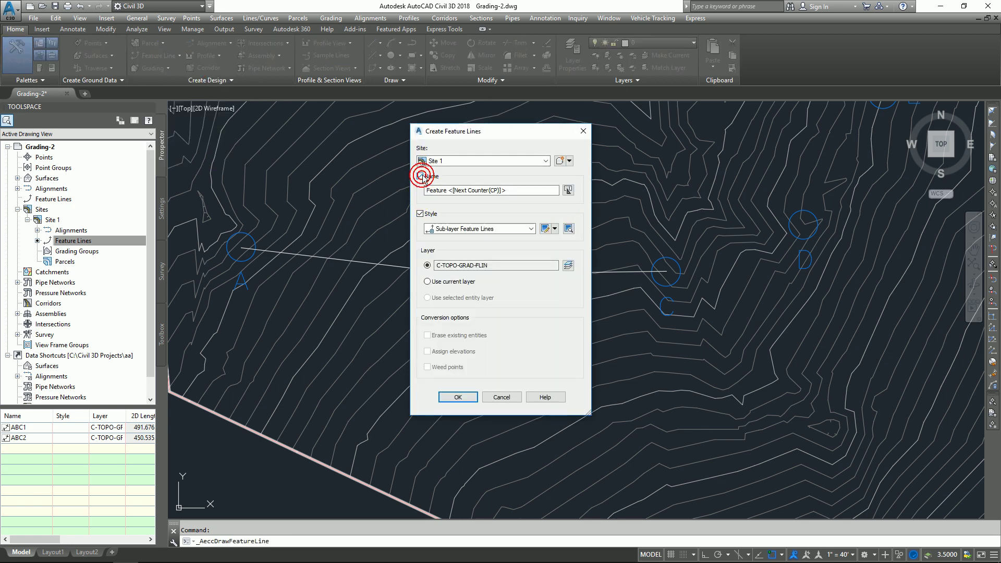
double_click(446, 190)
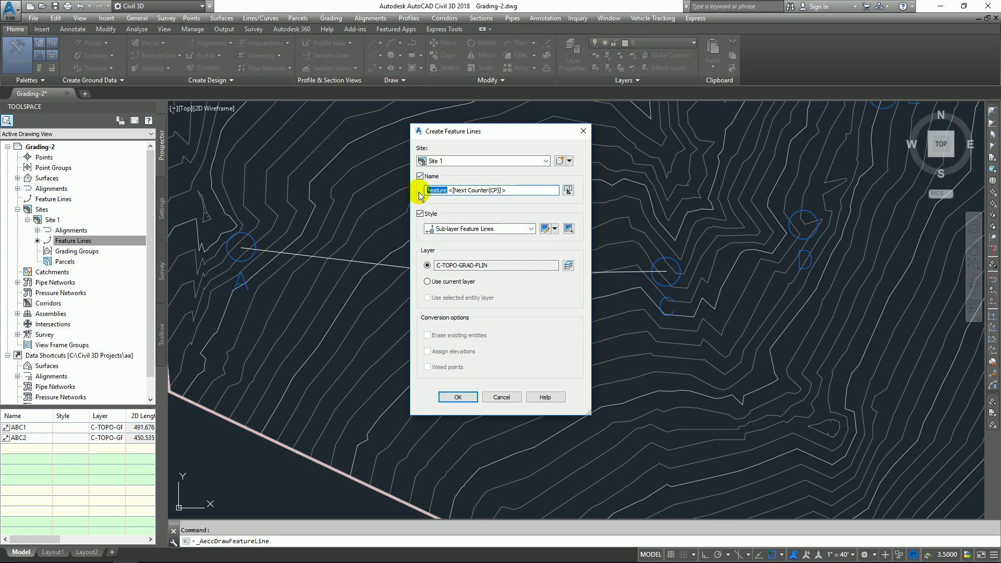
type("CDEF")
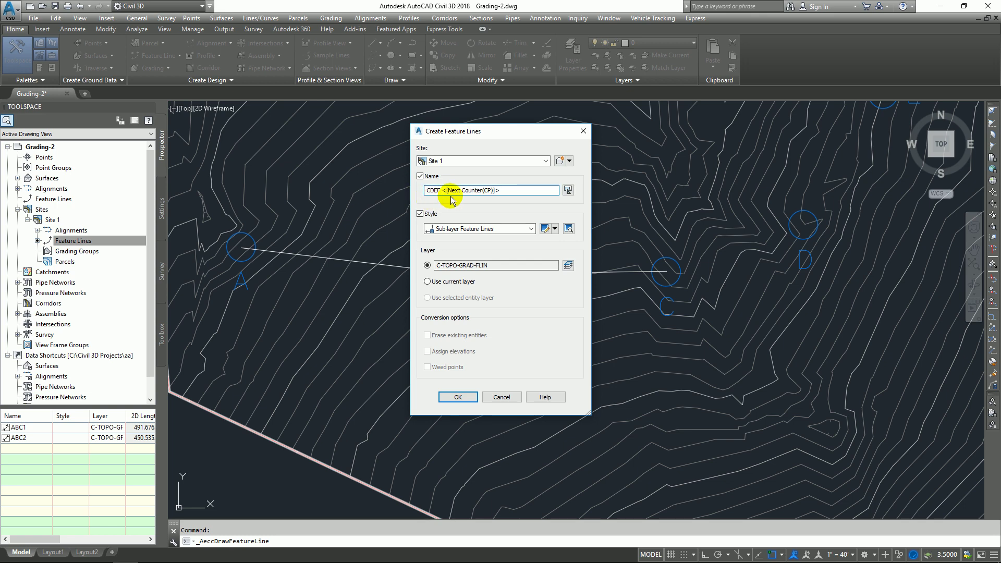
left_click(468, 229)
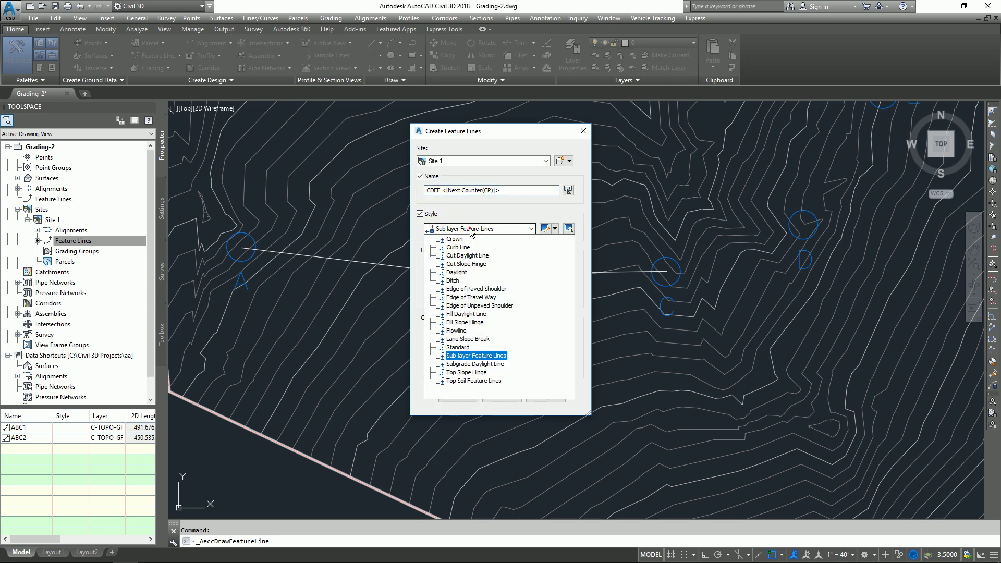
left_click(457, 280)
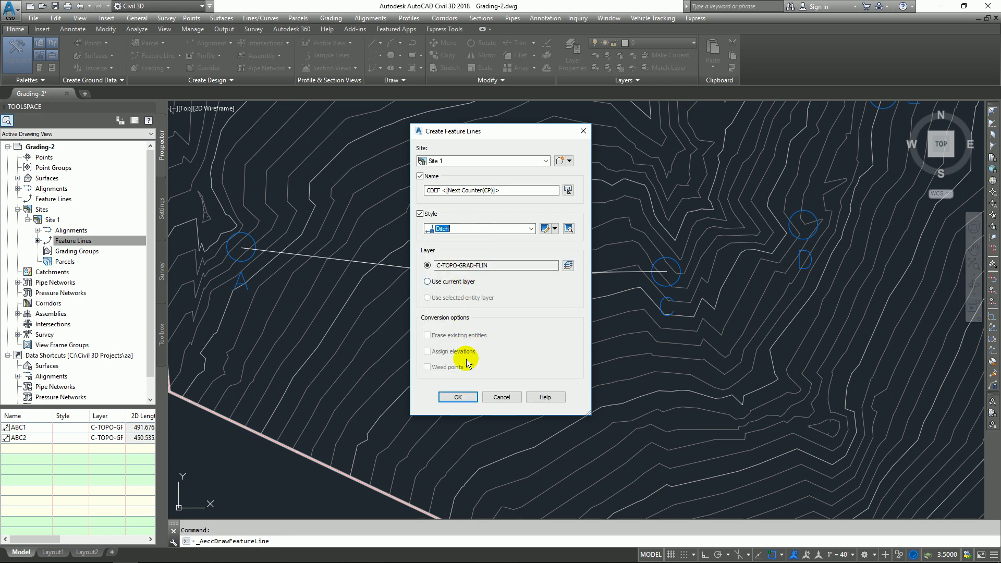
left_click(447, 398)
left_click(451, 396)
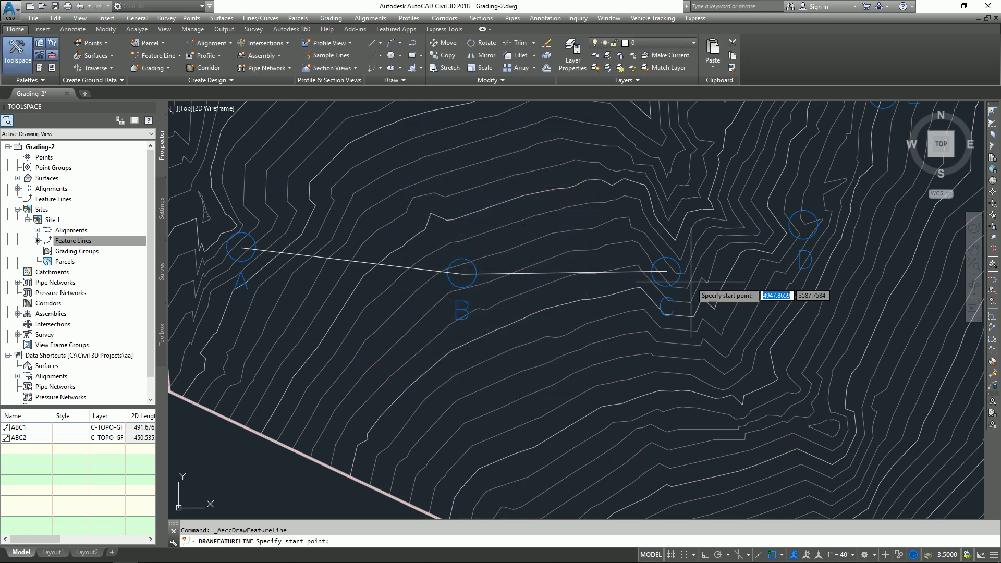
Start the new feature line at the B–C line's endpoint inside circle C, with an elevation of 688
scroll(667, 271, "up", 8)
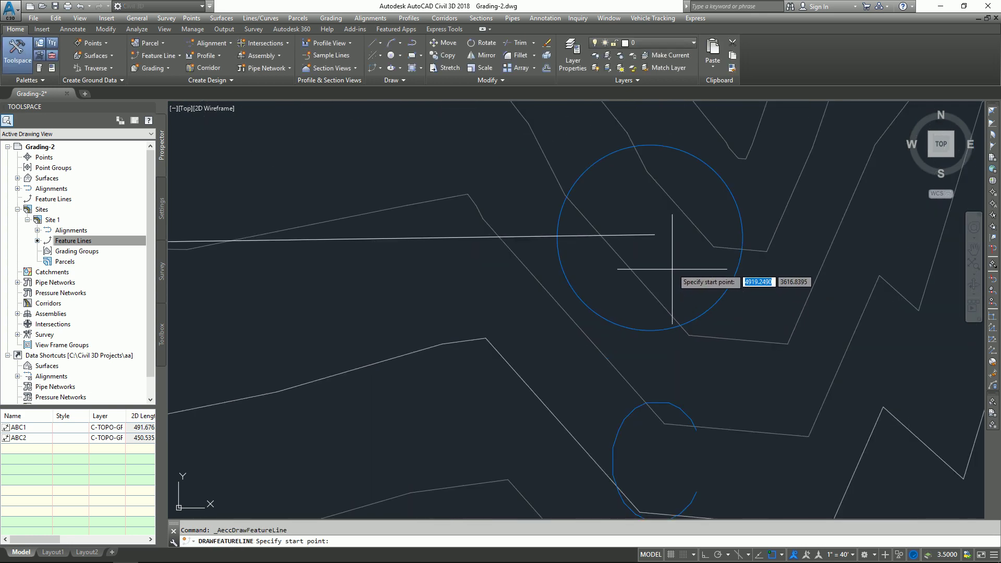
left_click(660, 234)
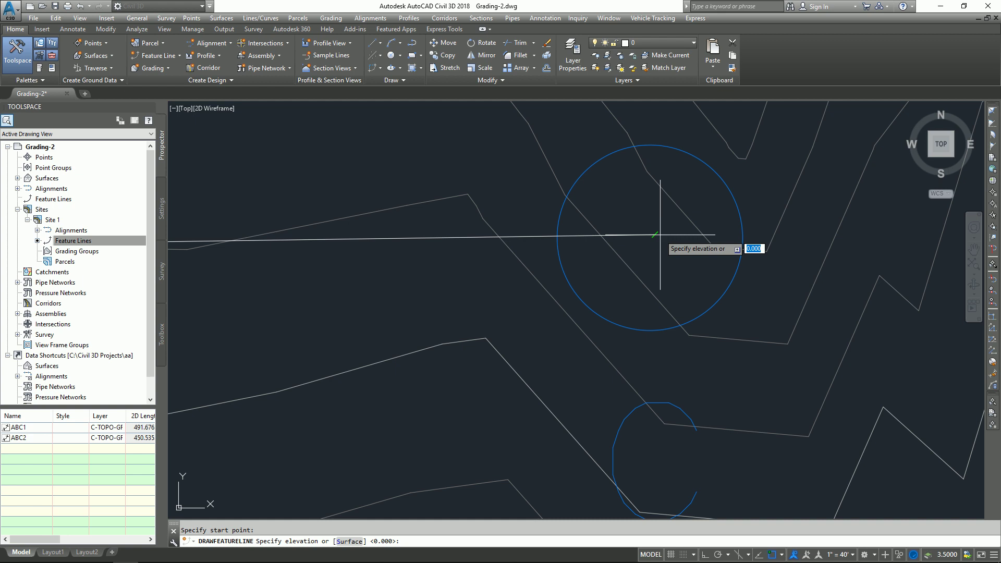
type("688")
key("Return")
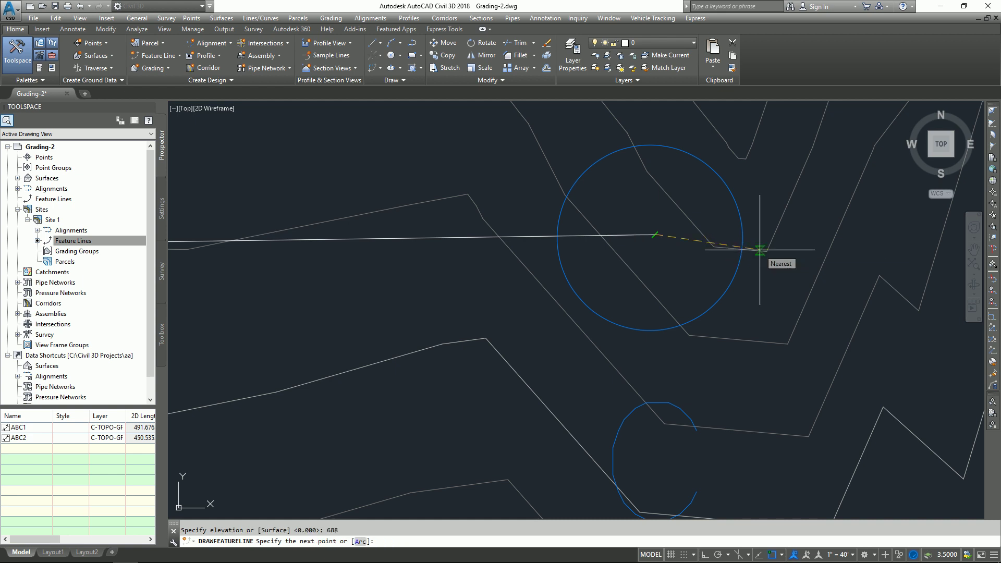
Place the feature line's next vertex inside circle D and set its elevation option to Transition
scroll(803, 157, "down", 5)
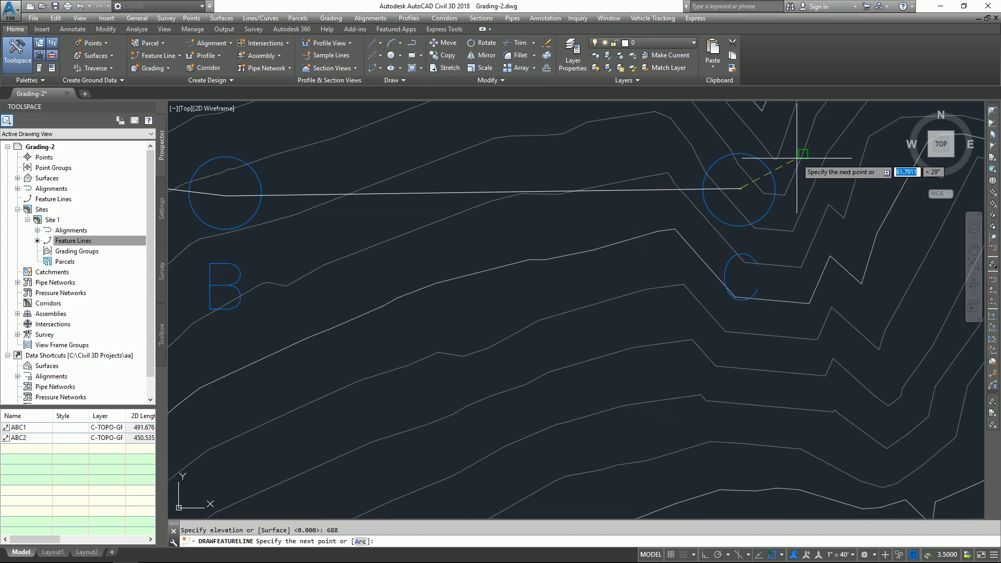
middle_click_drag(809, 151, 737, 178)
scroll(440, 257, "up", 6)
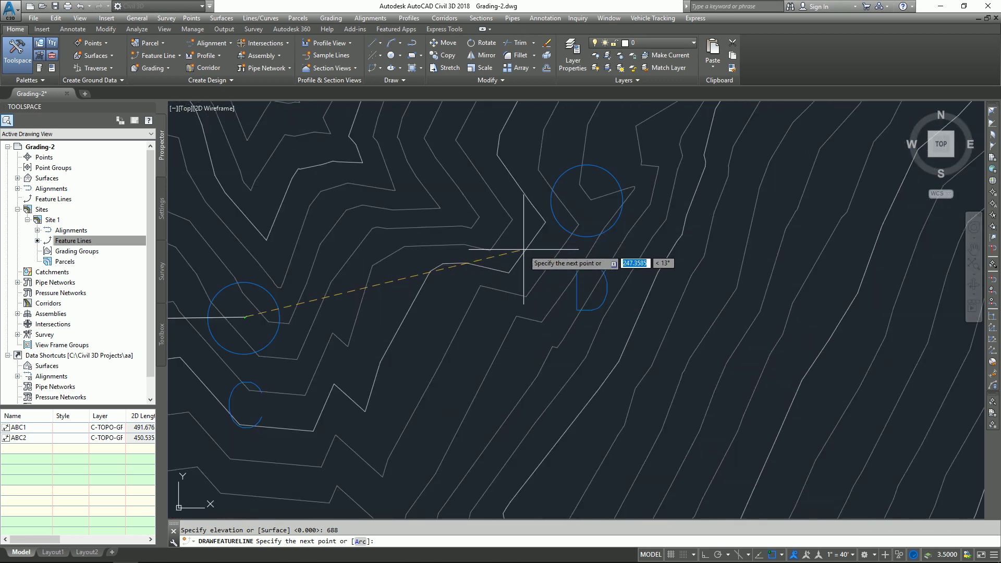
scroll(649, 170, "down", 4)
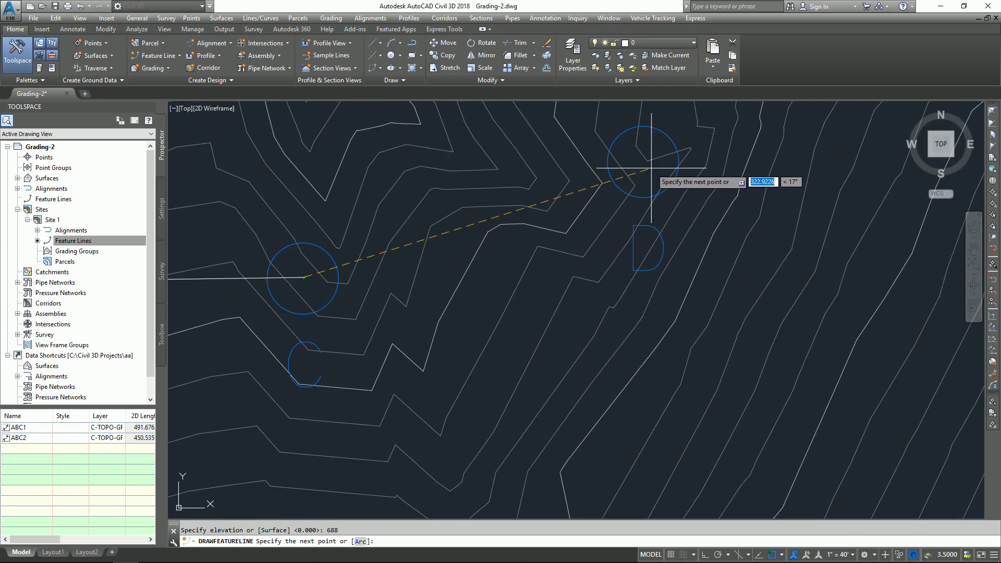
scroll(651, 162, "up", 4)
left_click(640, 165)
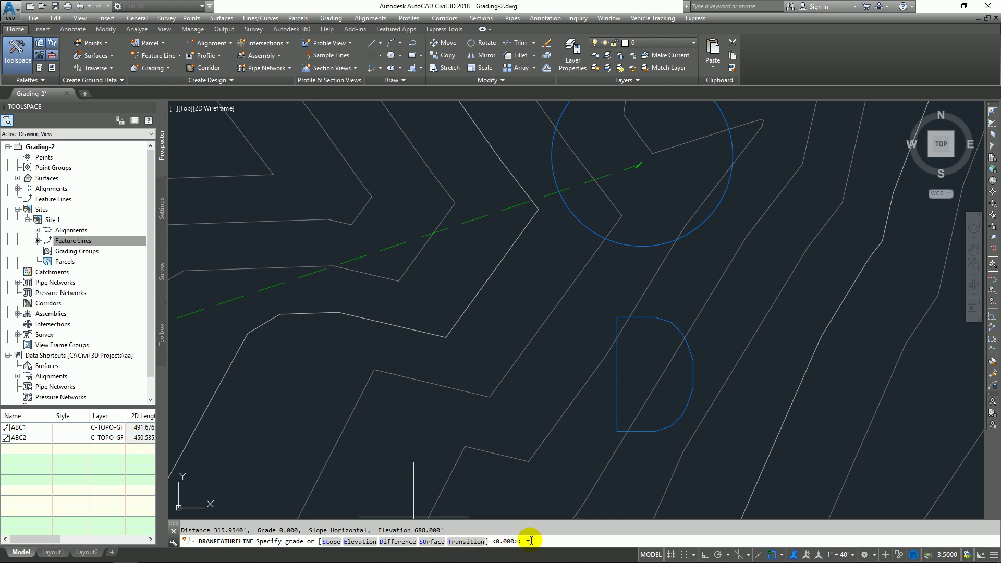
key("Return")
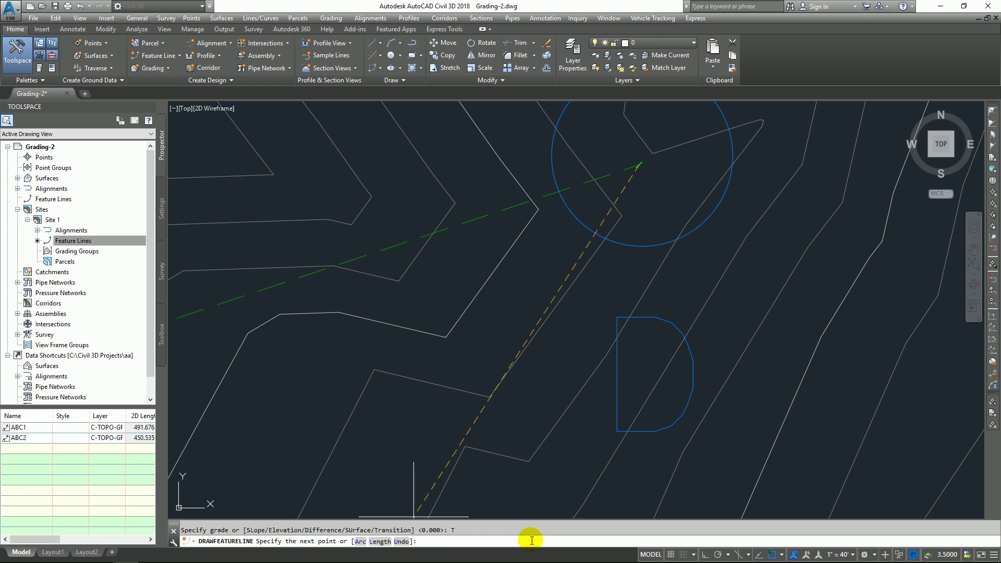
Extend the feature line to a vertex inside circle E, accepting Transition for its elevation
scroll(524, 417, "down", 8)
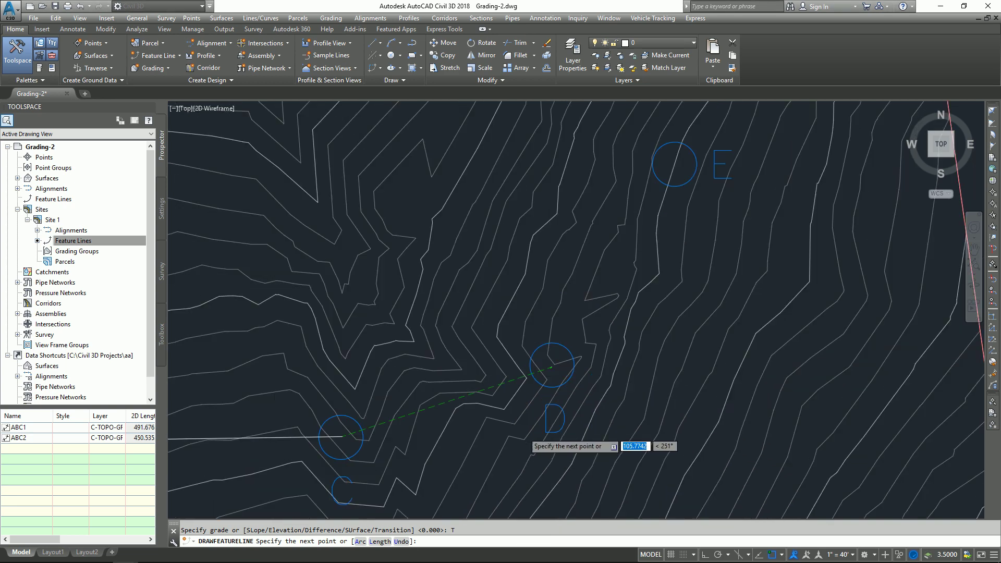
scroll(634, 268, "up", 8)
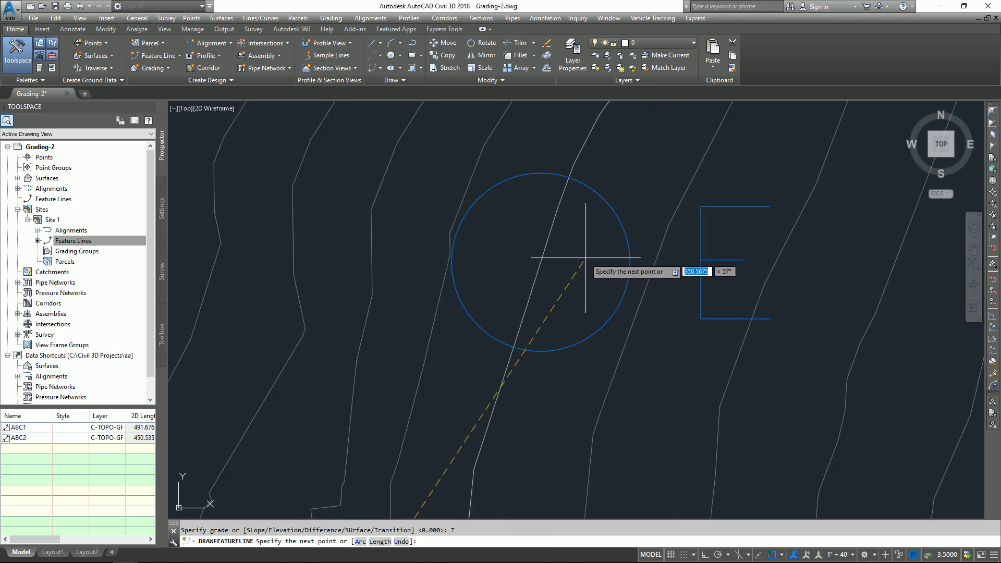
left_click(532, 257)
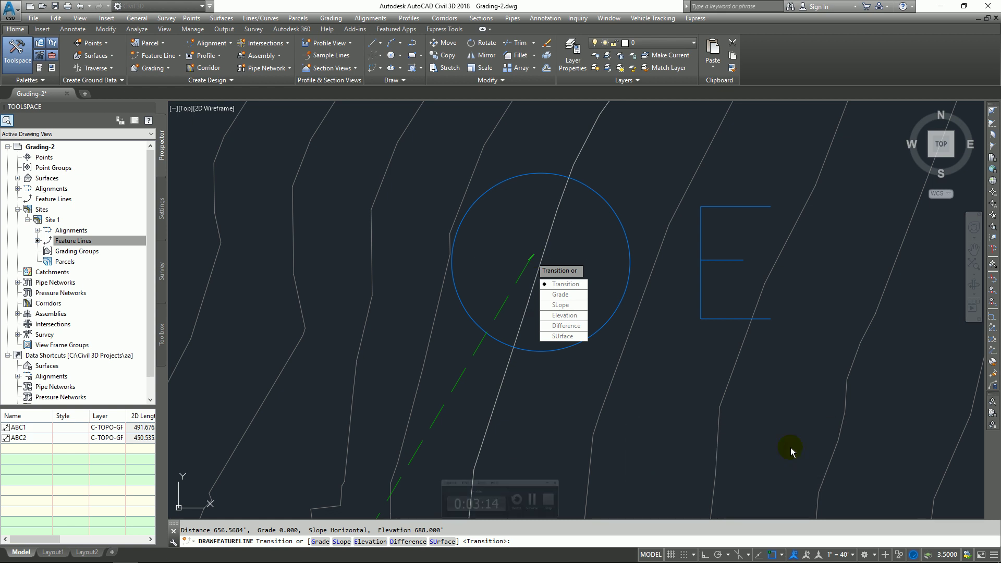
key("Return")
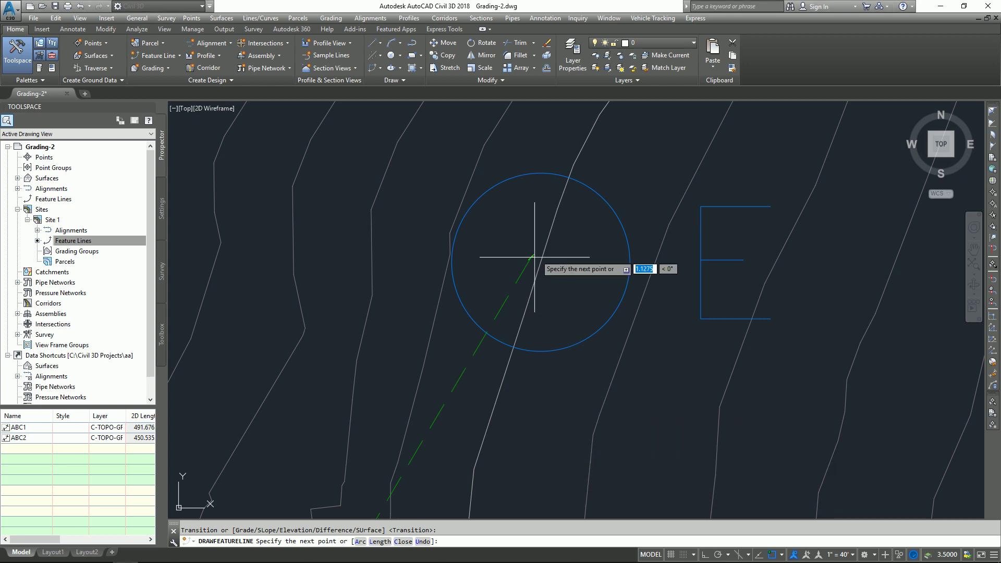
End the feature line at a point inside circle F, using the EG surface elevation there
scroll(532, 235, "down", 8)
scroll(574, 152, "up", 6)
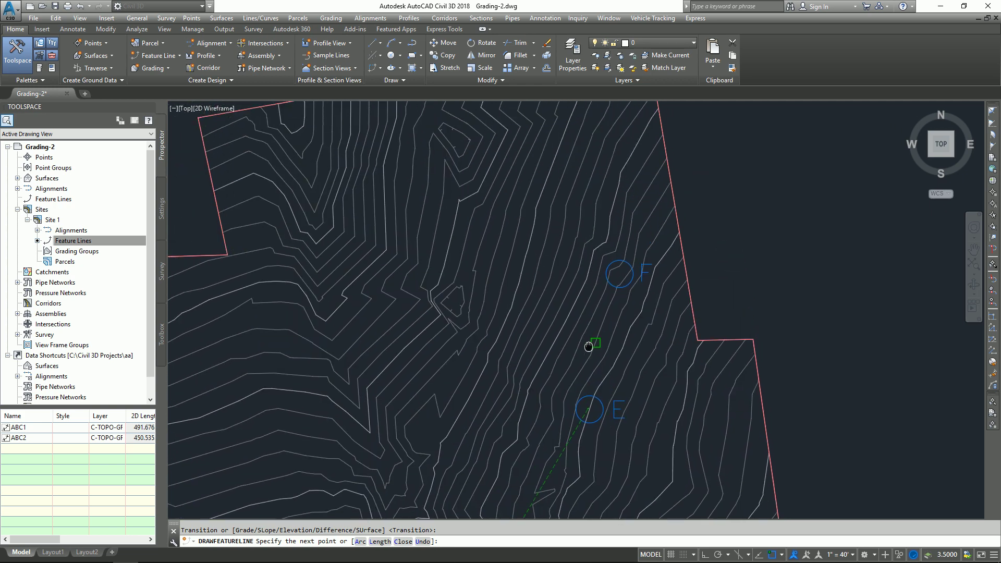
left_click(630, 230)
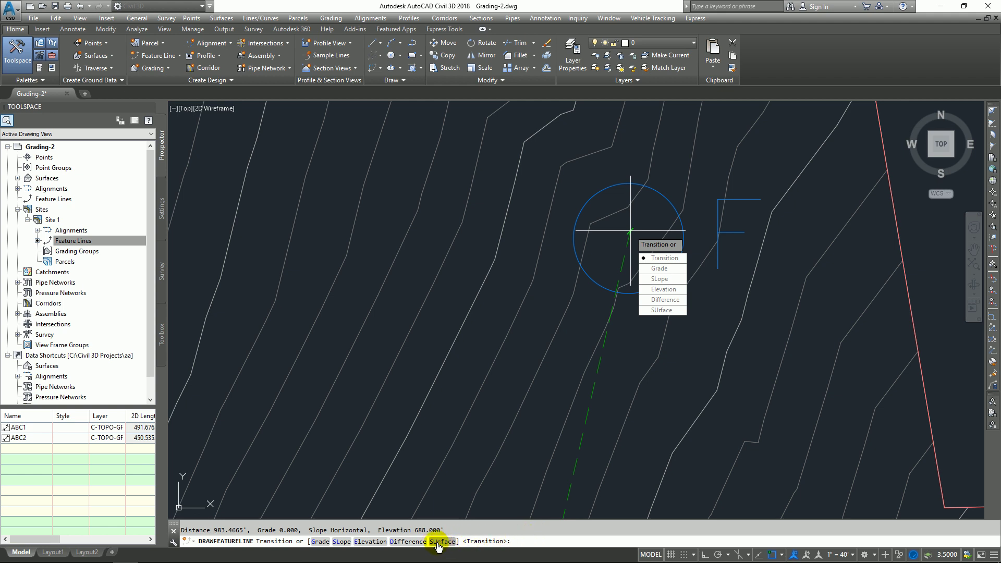
type("su")
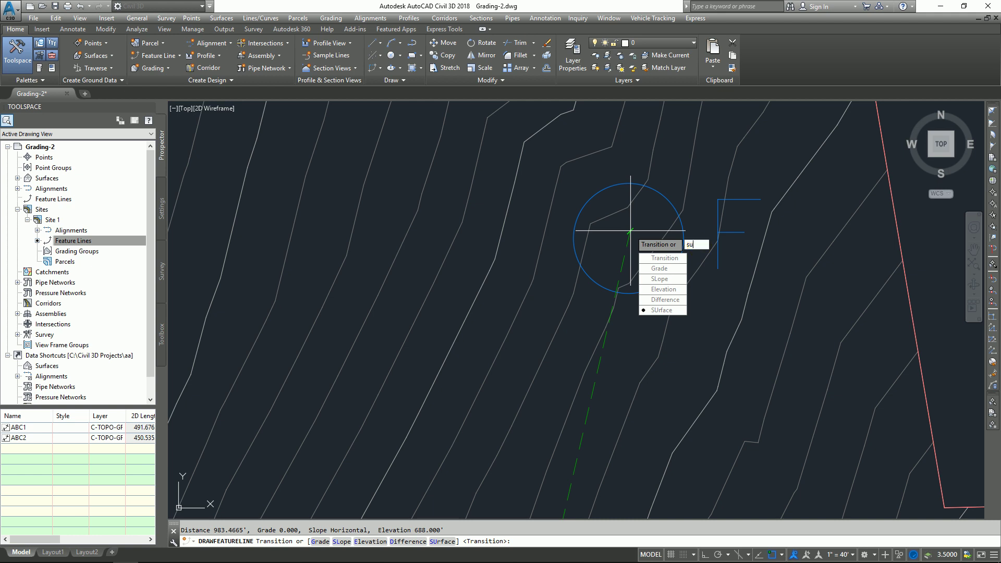
key("Return")
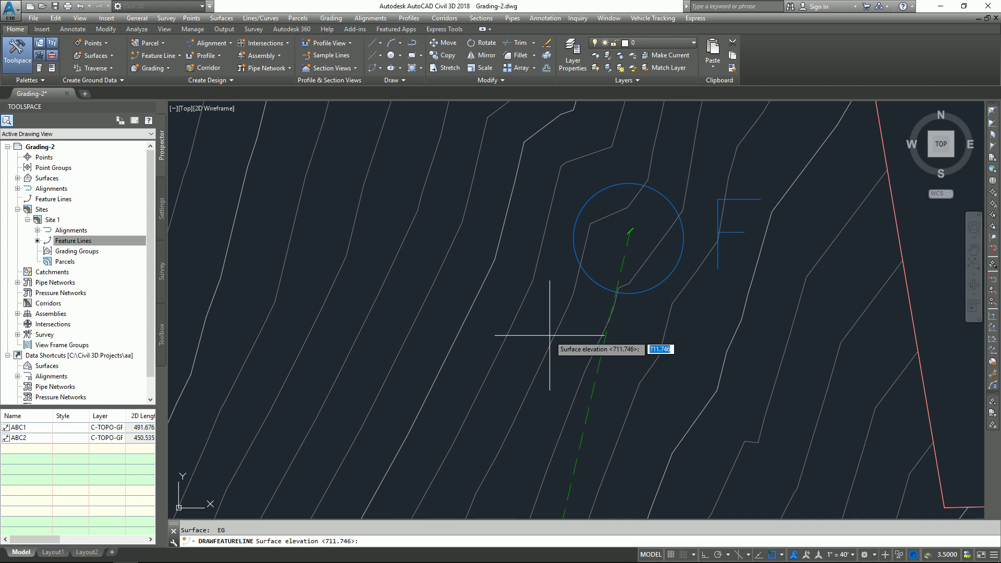
key("Return")
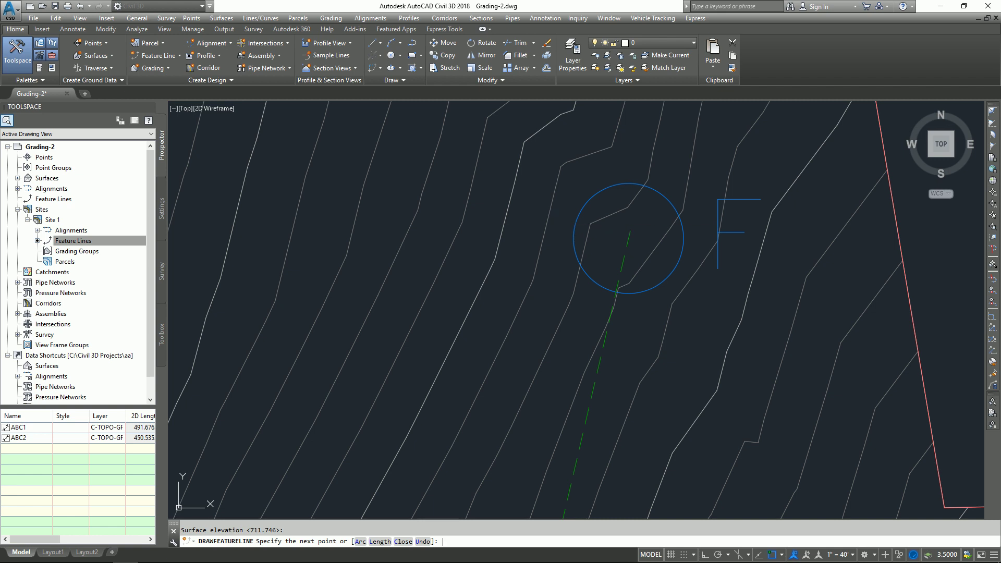
key("Return")
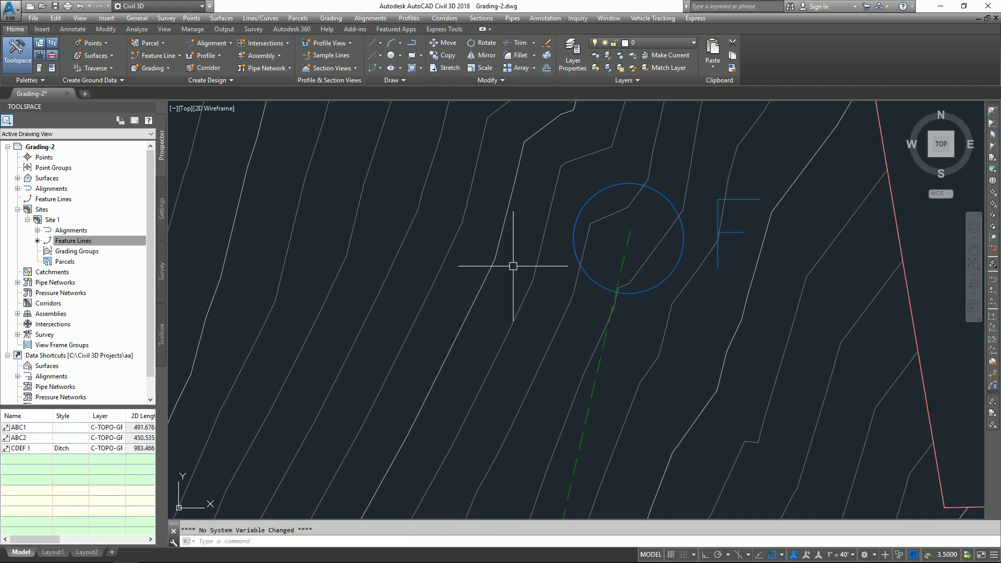
List Site 1's feature lines and review the entries CDEF 1, ABC2 and ABC1
left_click(50, 220)
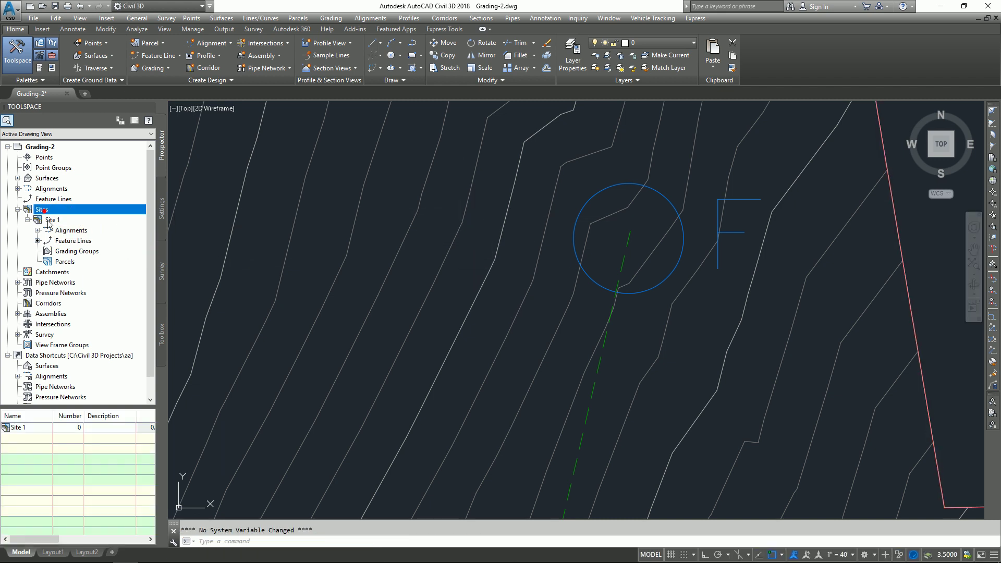
left_click(73, 241)
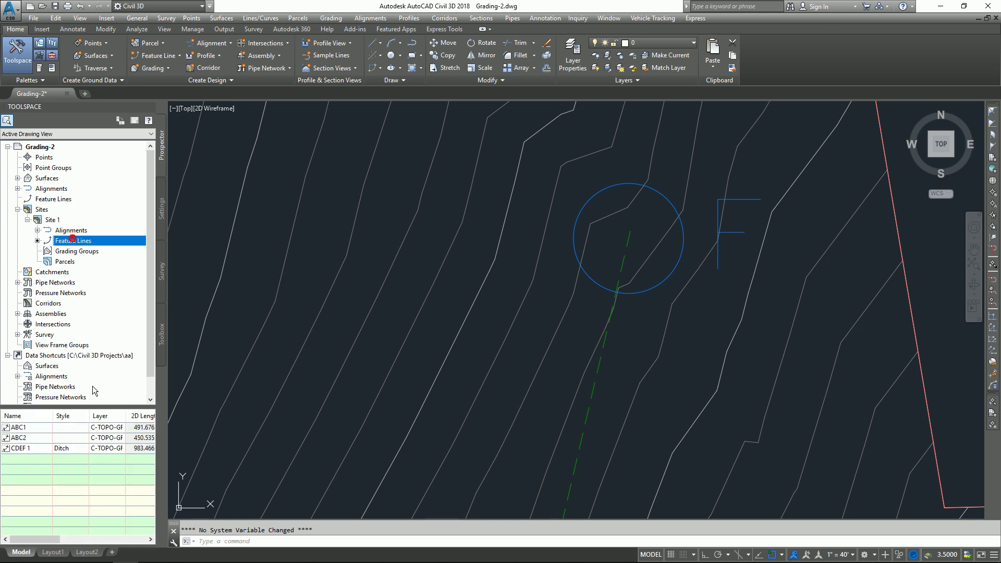
left_click(26, 448)
left_click(27, 439)
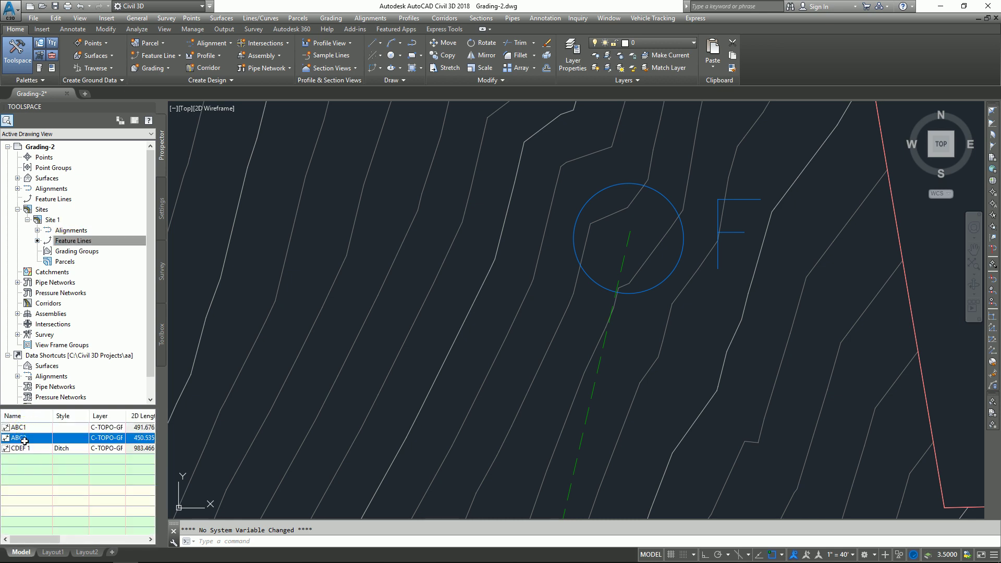
left_click(27, 431)
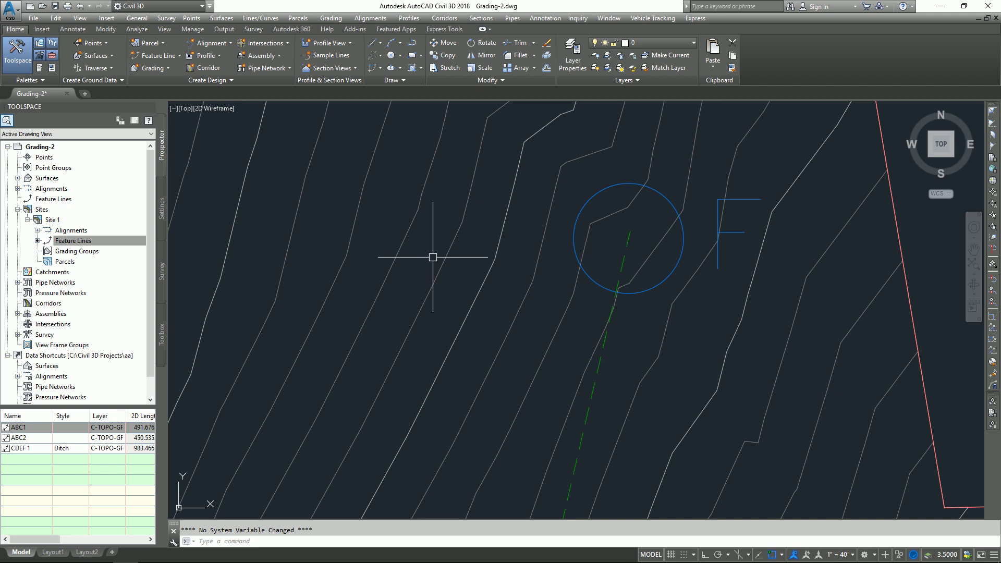
mouse_move(435, 255)
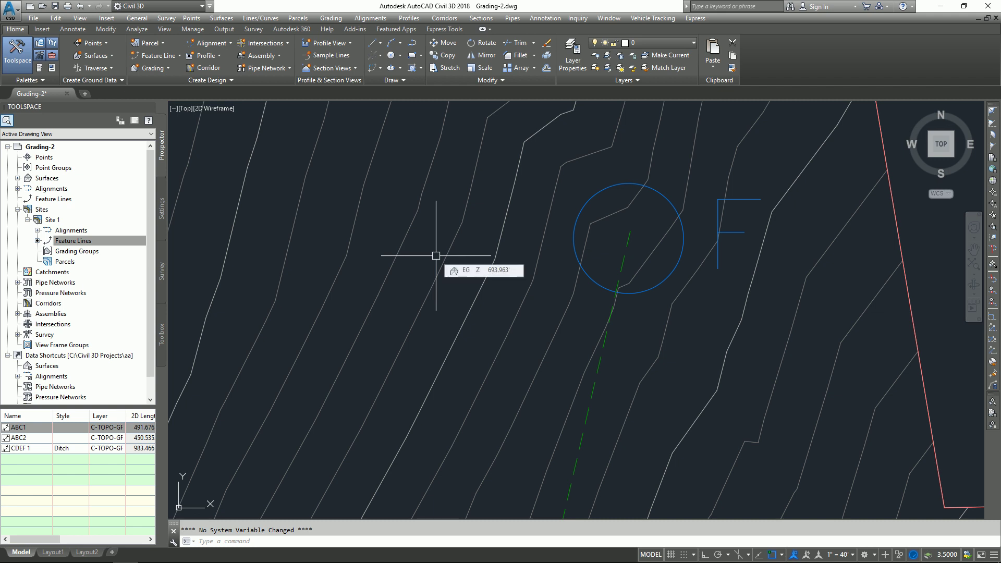